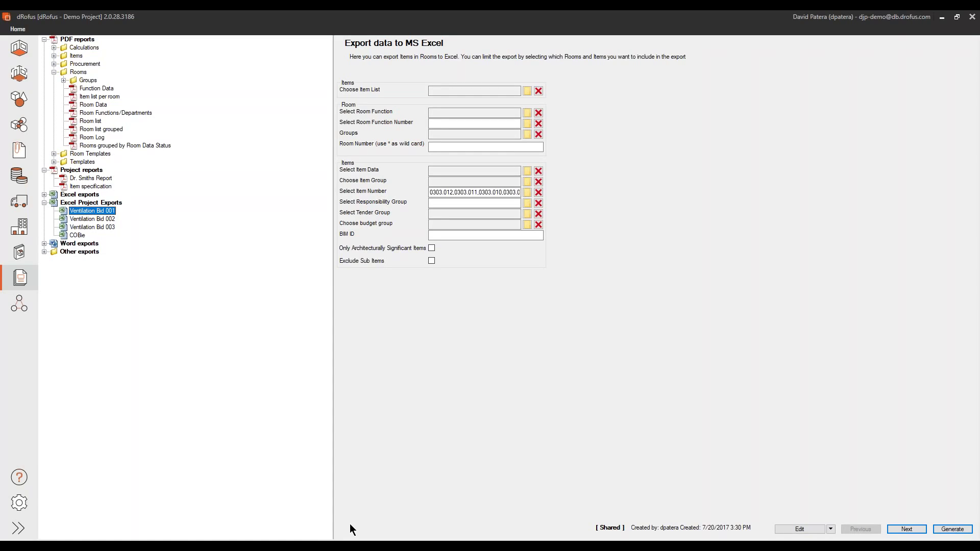
Switch to Revit to view the Upload IFC Model command among dRofus's additional tools, and return to dRofus.
mouse_move(288, 547)
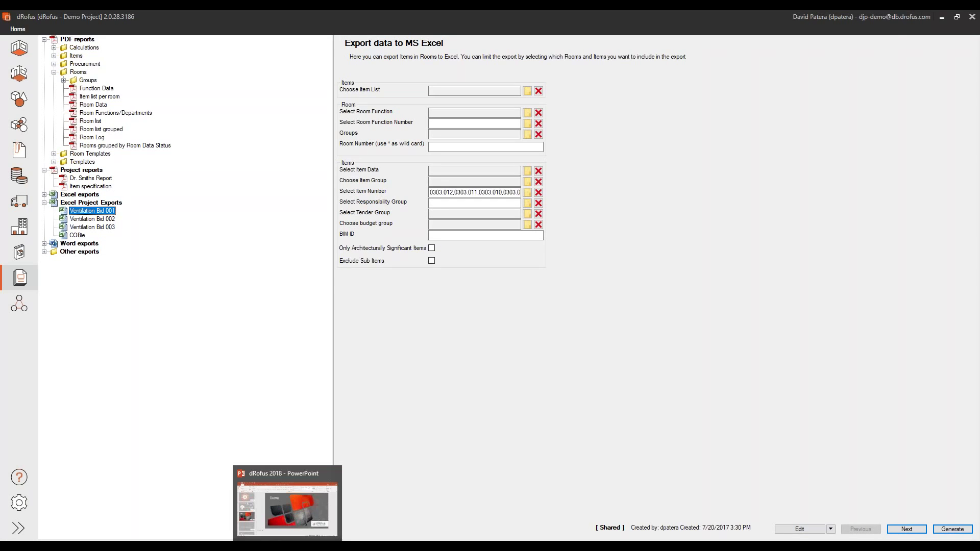
click(261, 546)
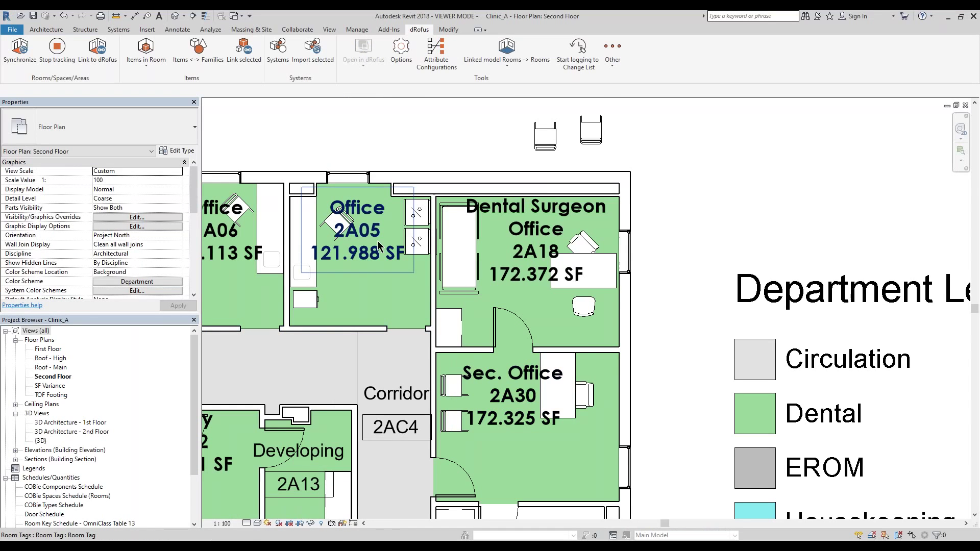
click(611, 69)
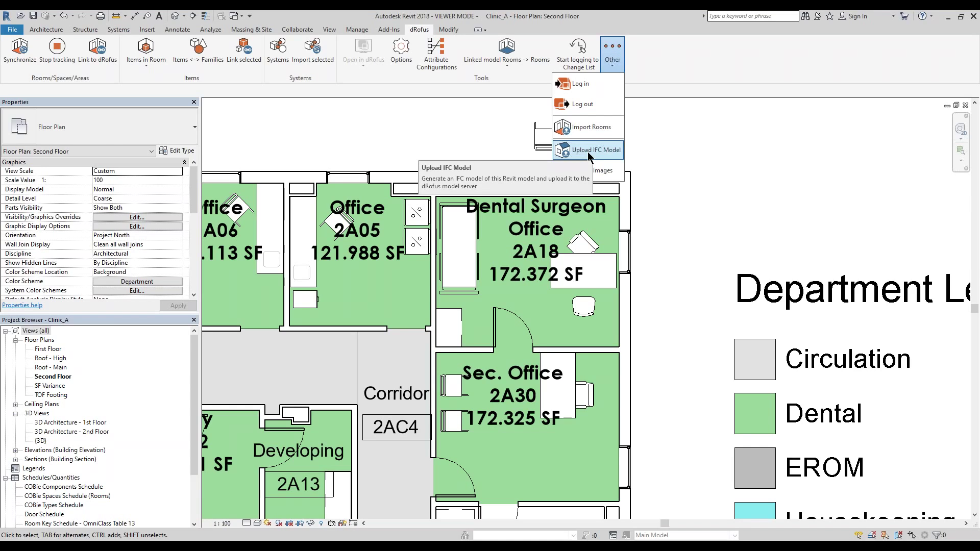
mouse_move(362, 548)
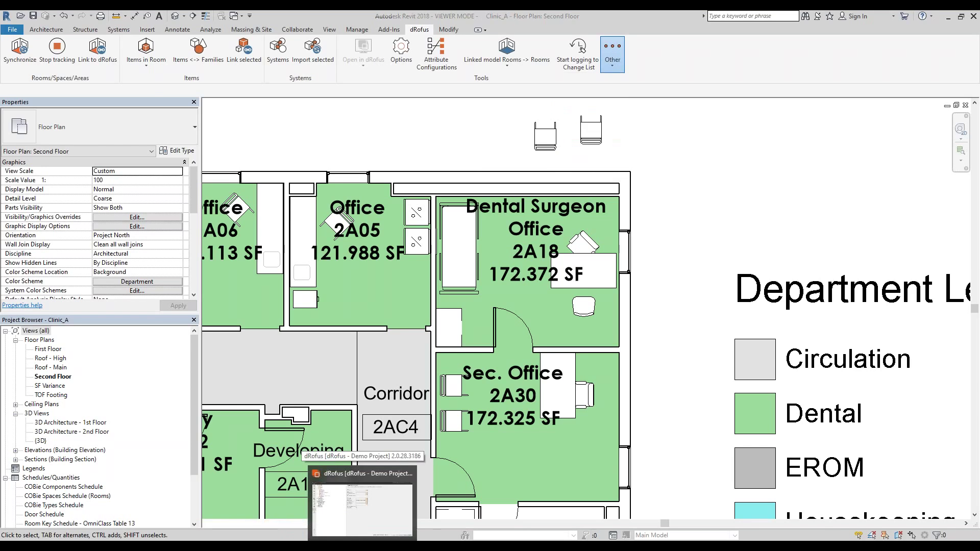
click(362, 505)
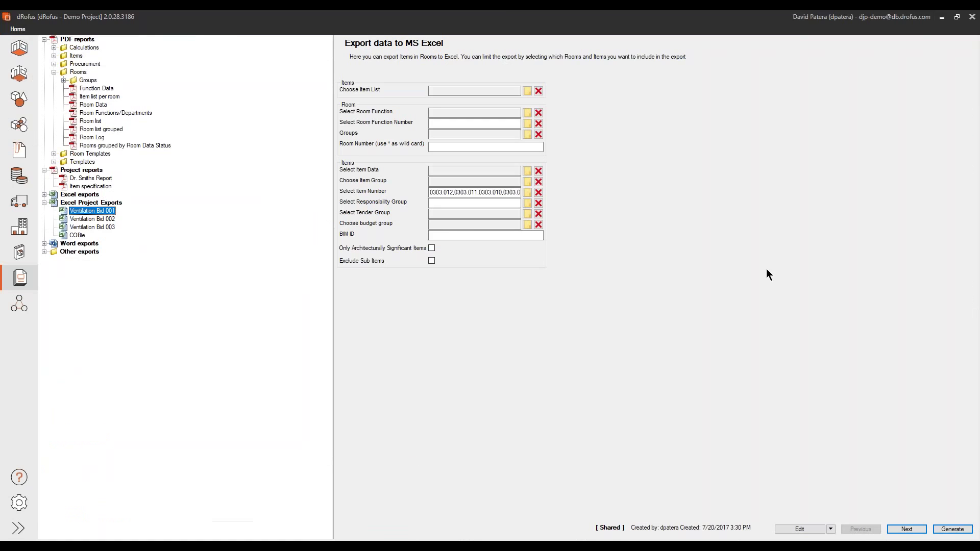
Open the Rooms module and show the 3D viewer alongside the Dental department's room list.
click(19, 48)
click(54, 29)
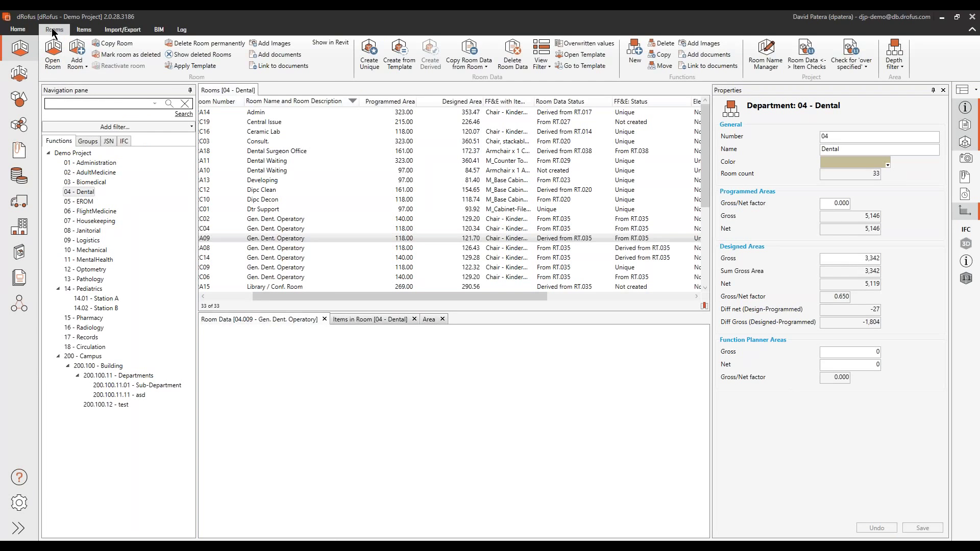
click(966, 246)
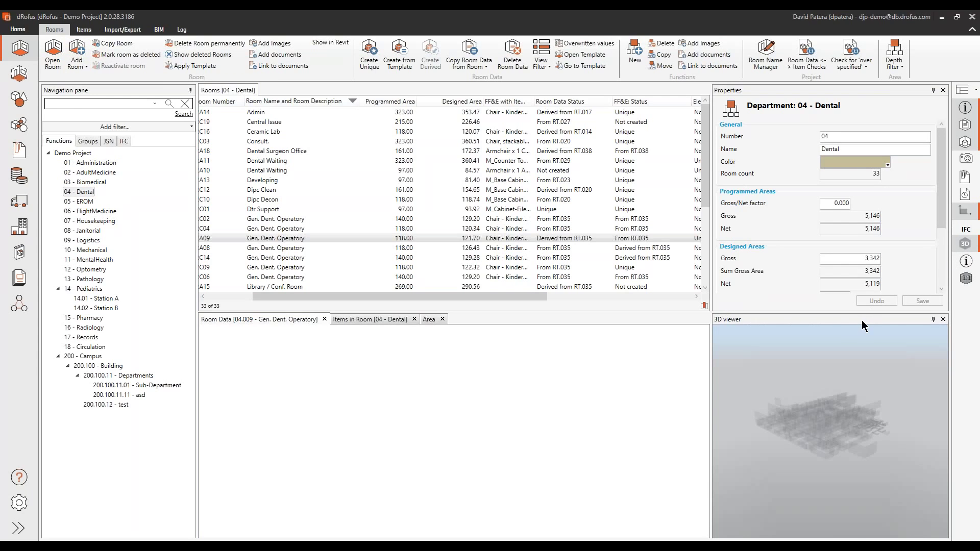
drag(489, 299, 286, 301)
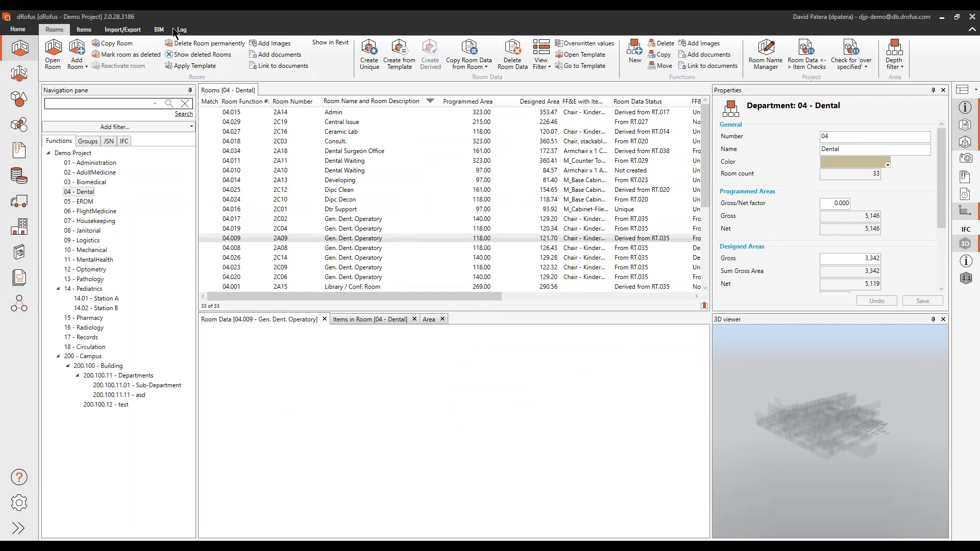
Disconnect the current IFC model and reconnect it to the project.
click(158, 31)
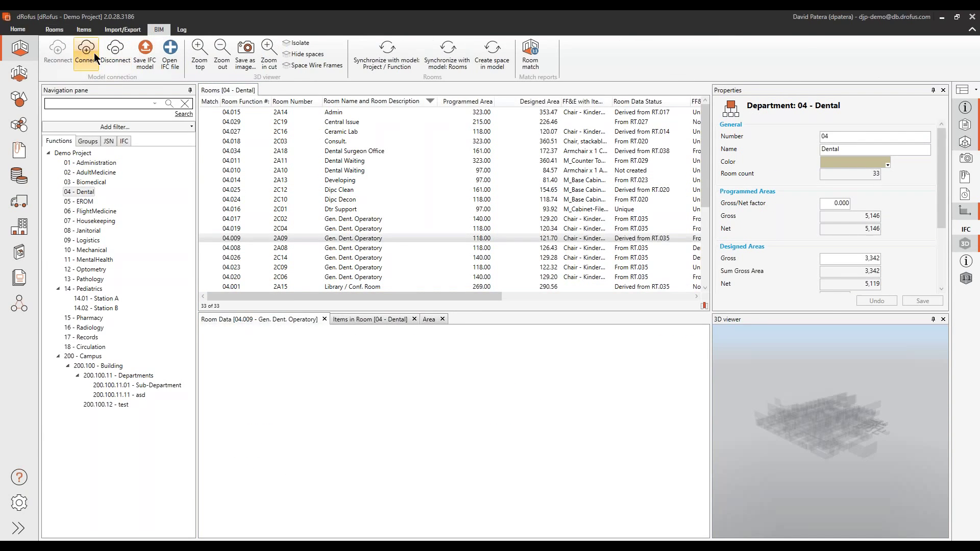
click(115, 53)
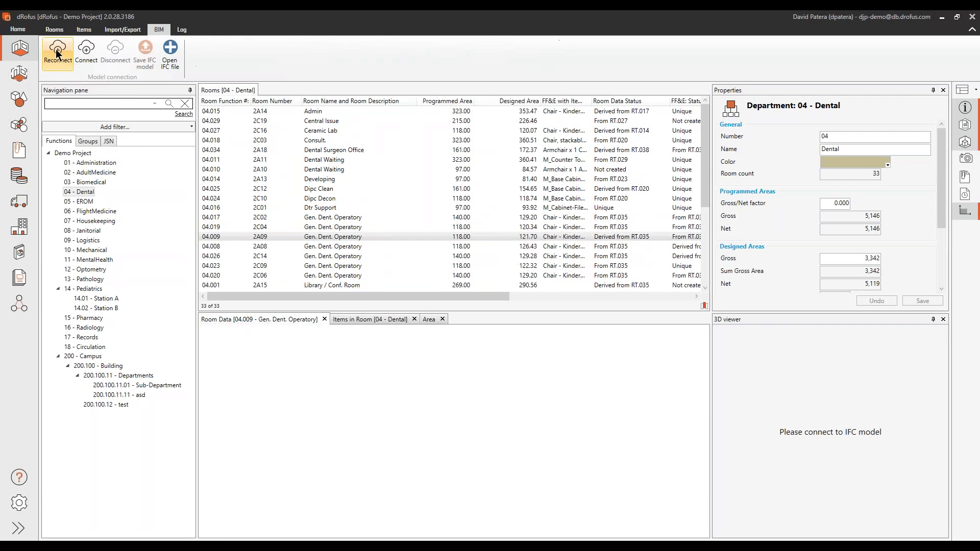
click(58, 54)
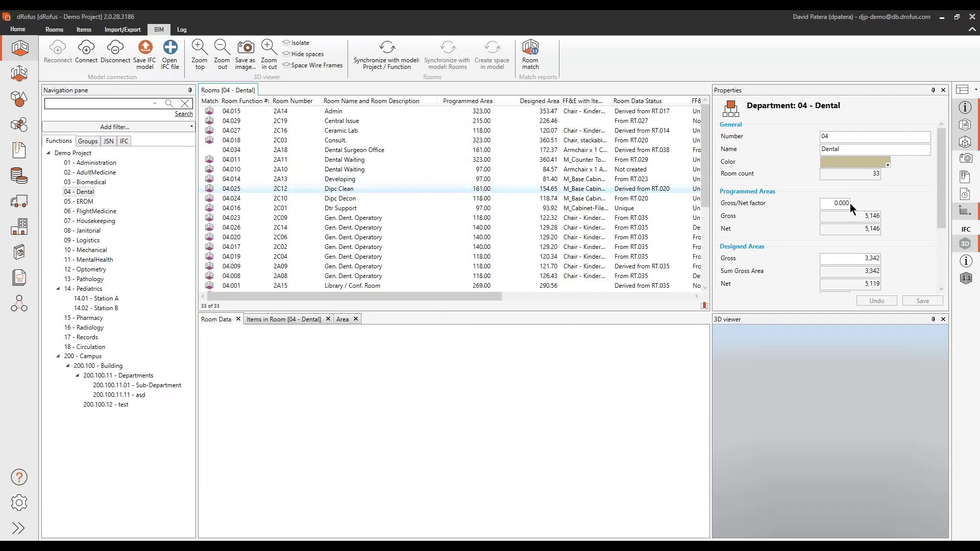
Undock the 3D viewer as a floating window and enlarge it over the room list and properties.
drag(828, 321, 282, 125)
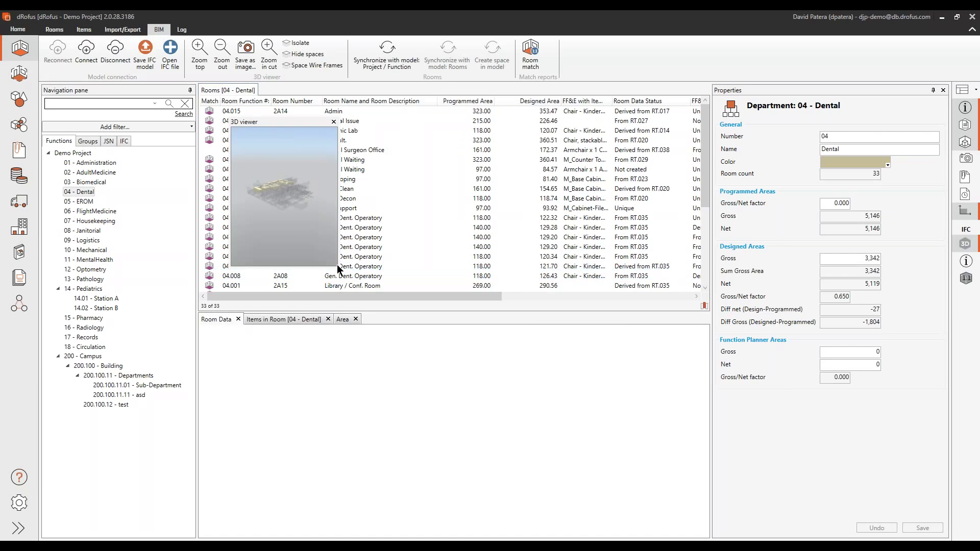
drag(337, 269, 866, 492)
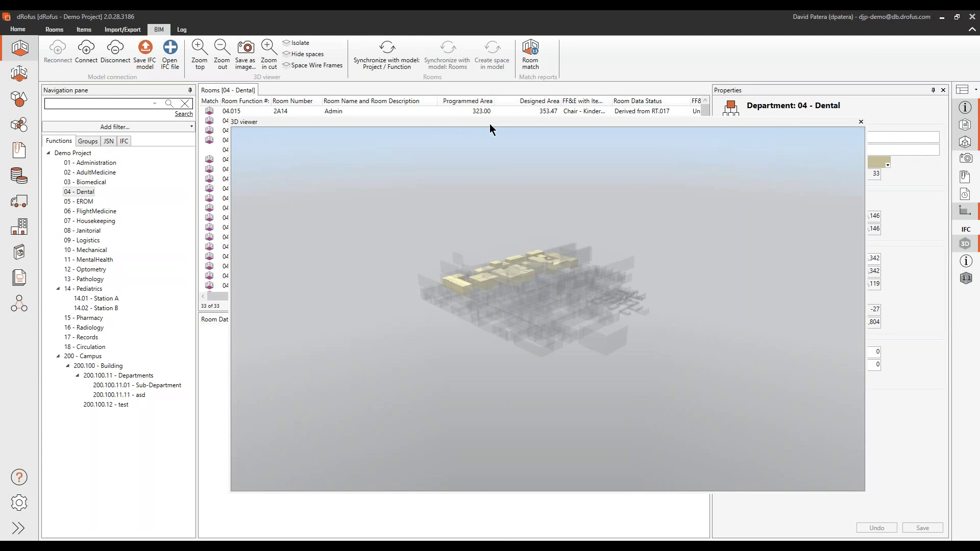
drag(489, 124, 542, 127)
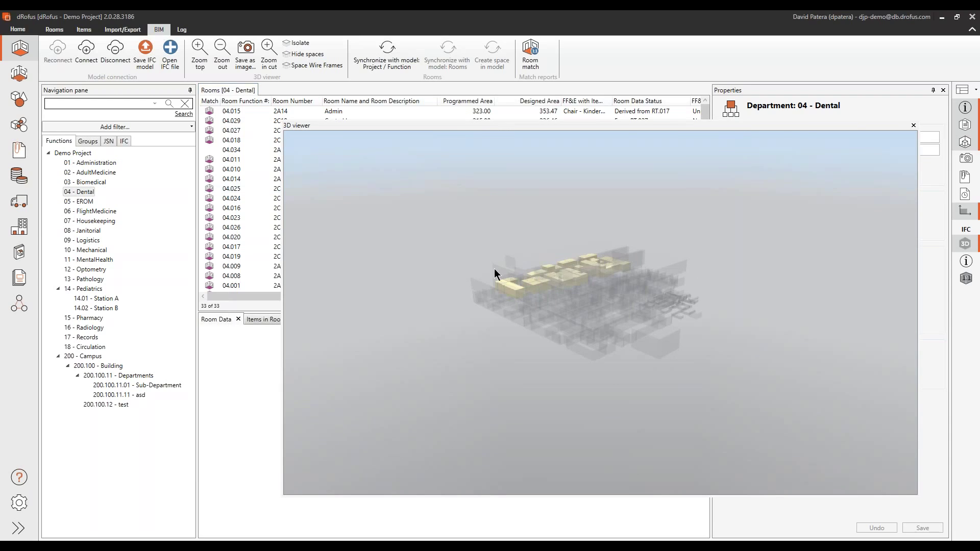
Try to highlight the Janitorial, Dental and AdultMedicine departments in the 3D viewer.
click(84, 231)
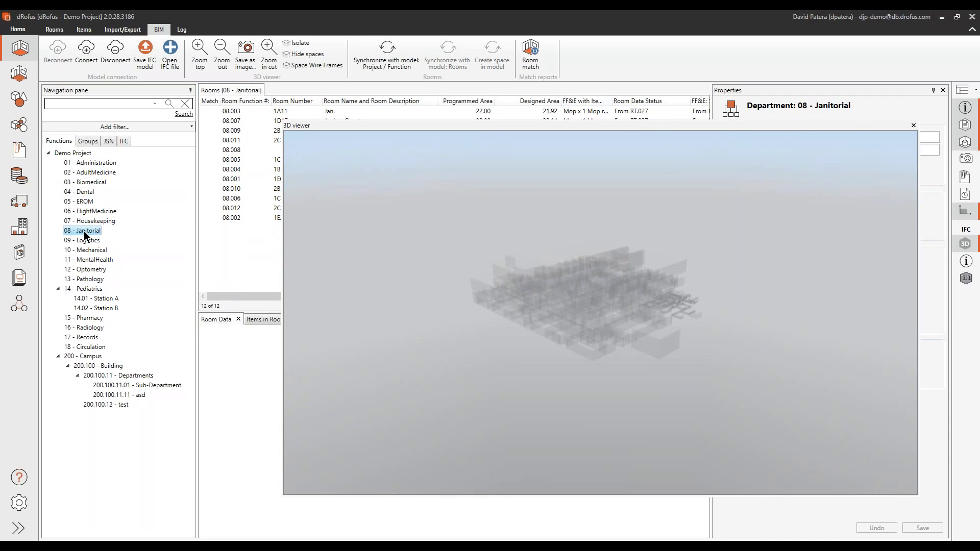
click(83, 192)
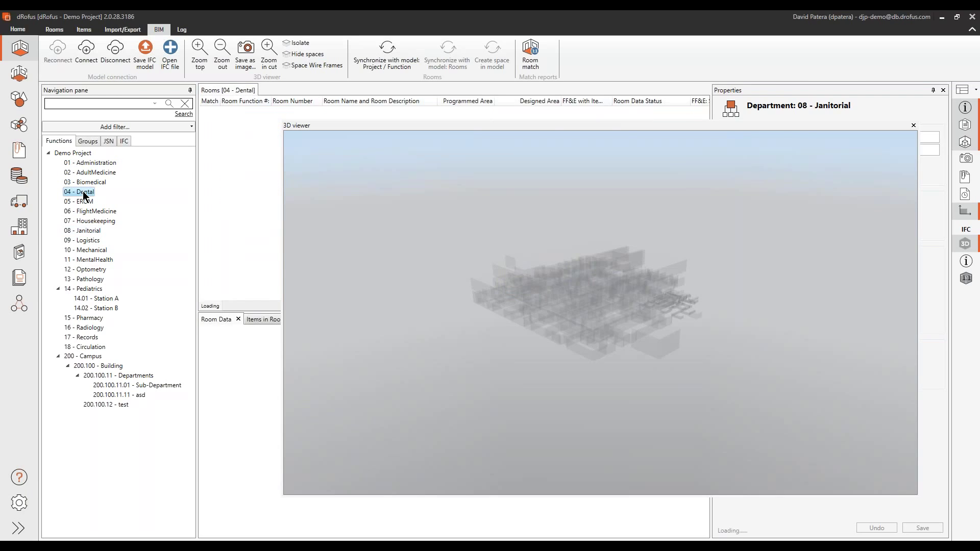
click(108, 172)
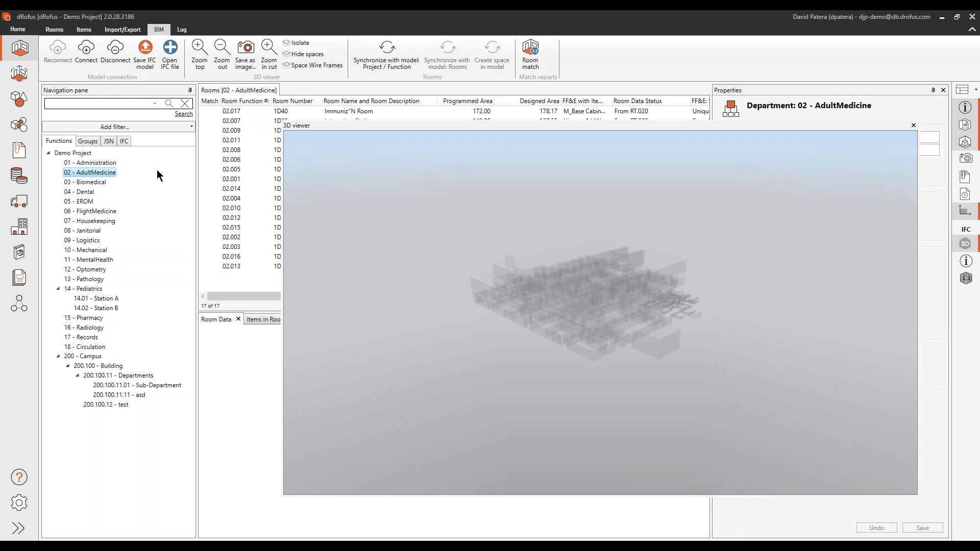
Quit and restart dRofus, logging on to the djp-demo database with the account password.
click(973, 17)
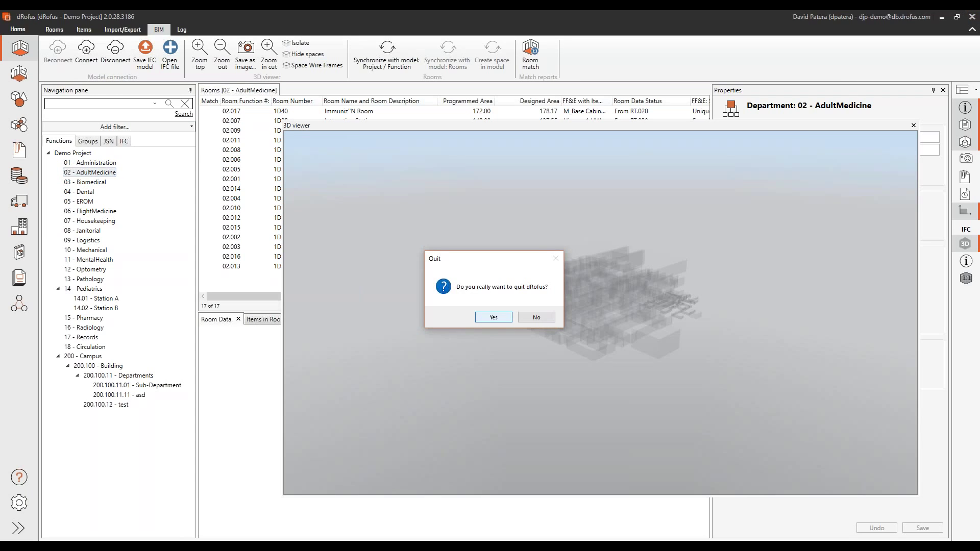
key(Escape)
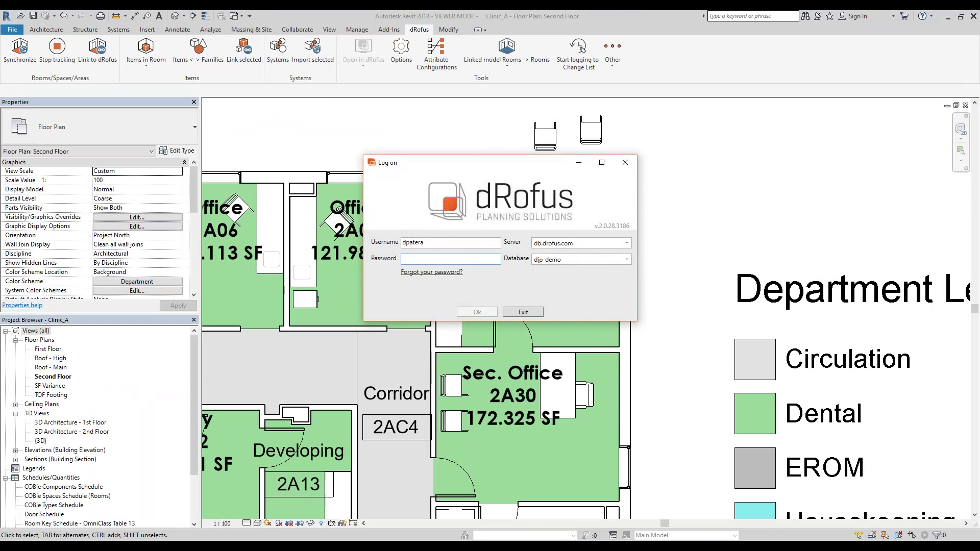
text(••••••••••)
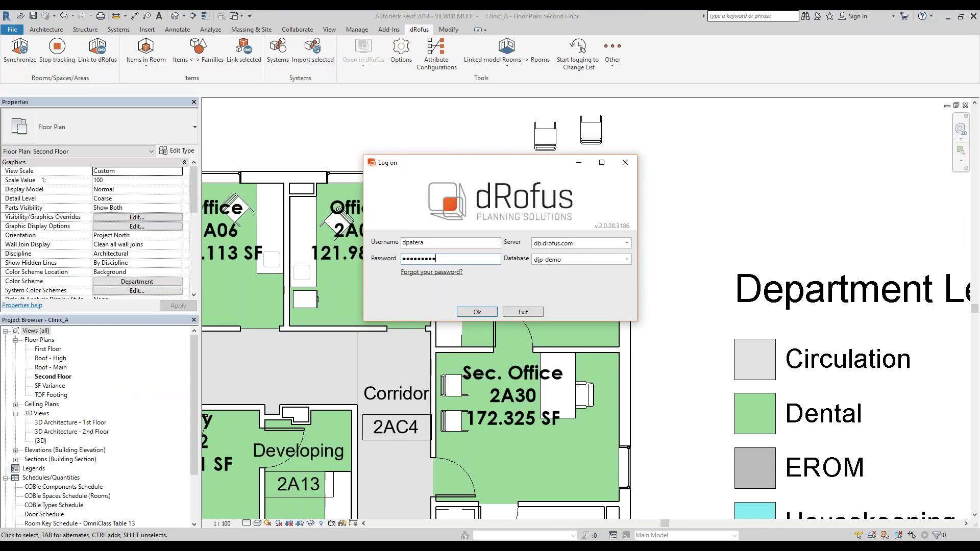
key(Return)
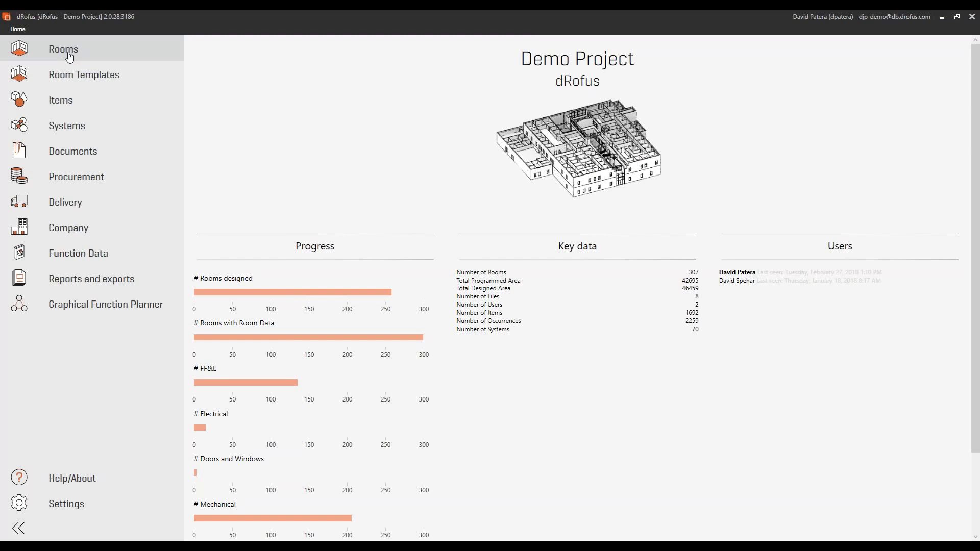
Open the Rooms module and reconnect the project to its IFC model.
click(70, 57)
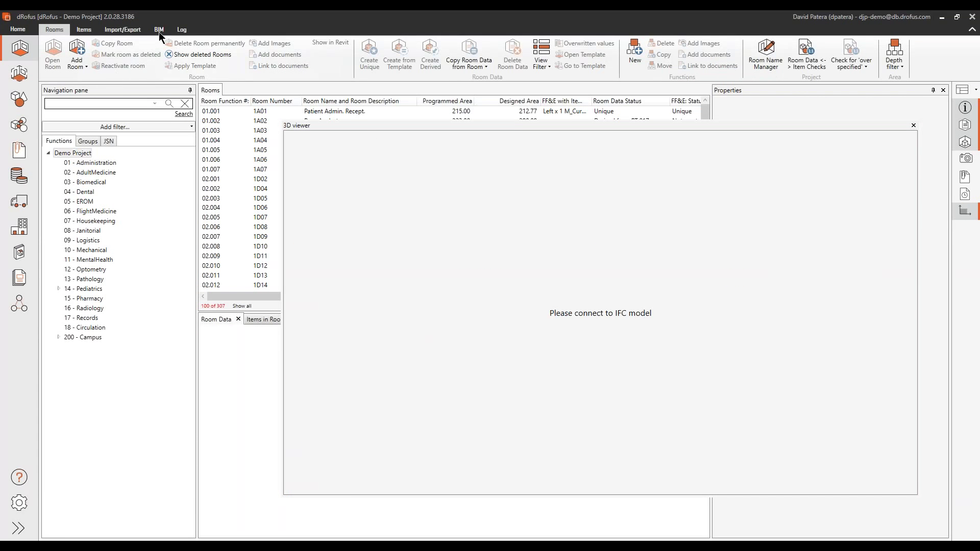
click(160, 31)
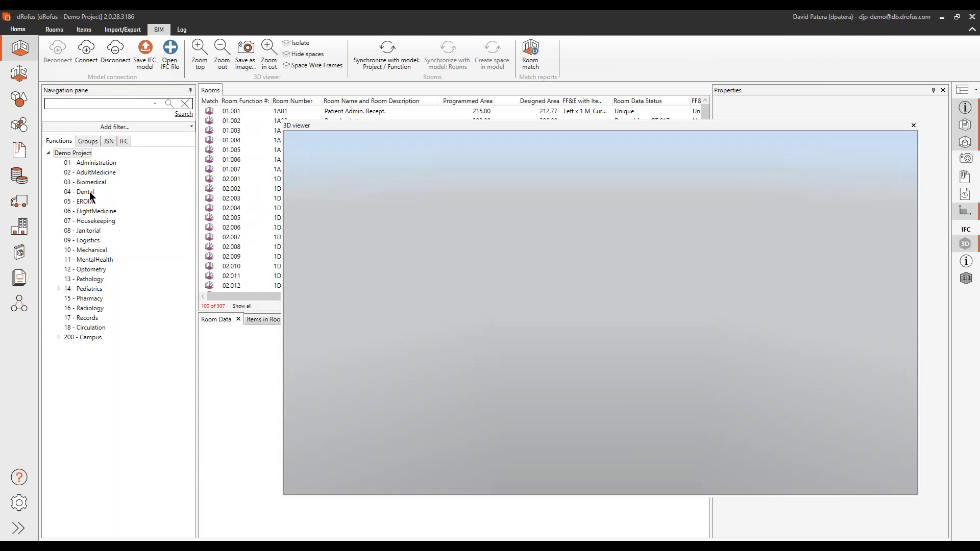
Highlight the Dental, Janitorial and Administration departments in turn in the 3D viewer, and return to Dental.
click(90, 194)
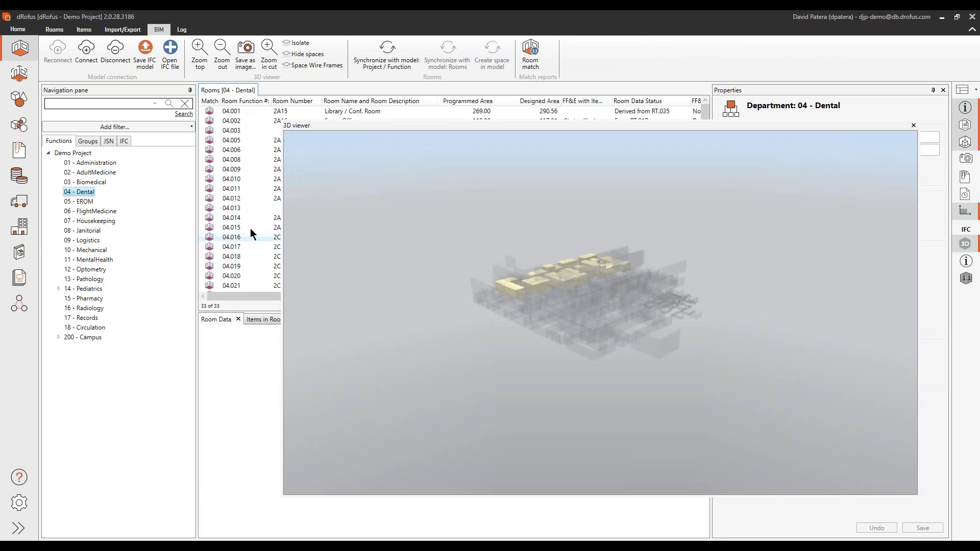
click(88, 231)
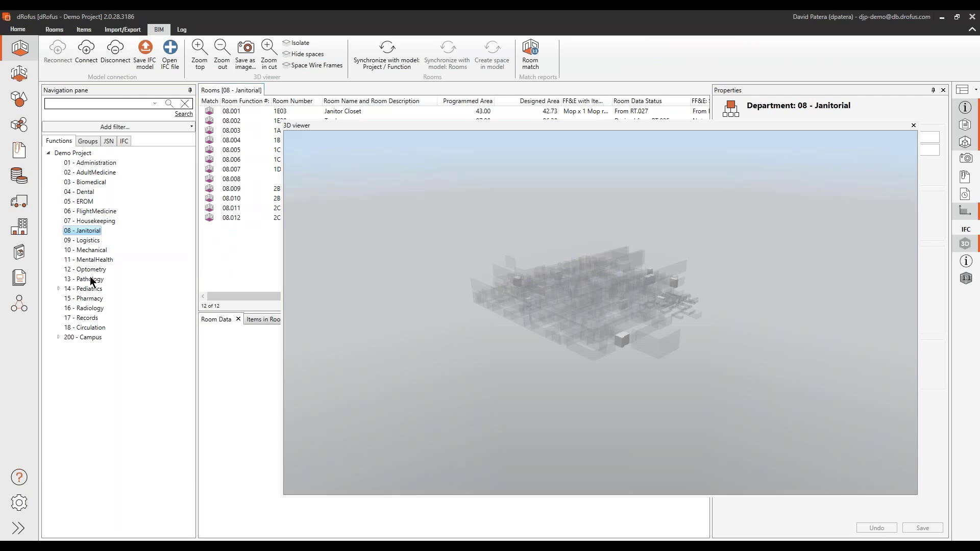
click(95, 162)
drag(598, 277, 586, 214)
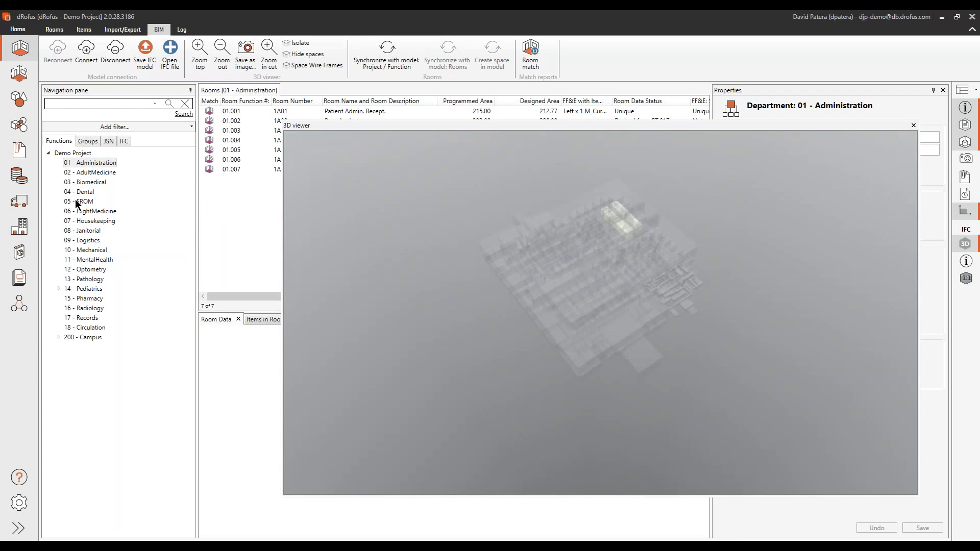
click(90, 192)
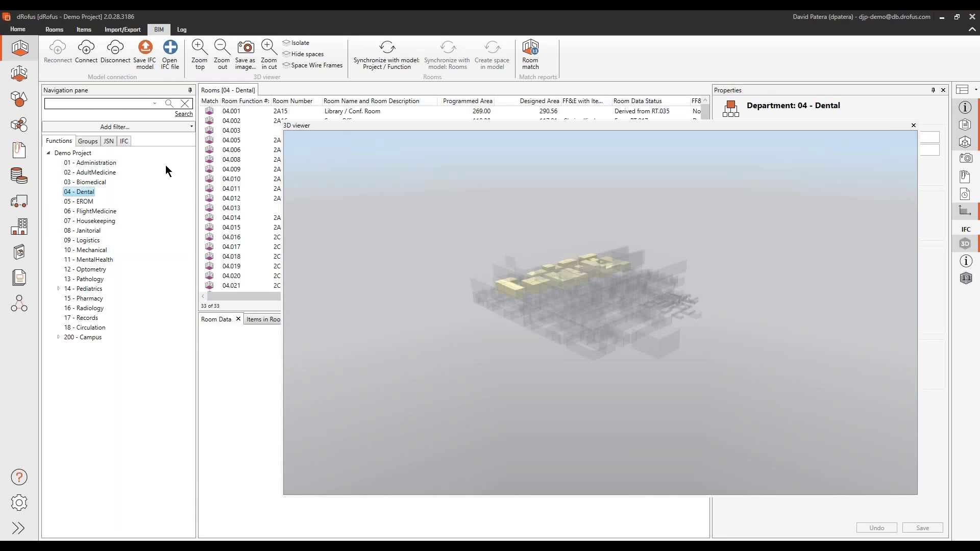
Zoom the 3D viewer to room 04.008 Gen. Dent. Operatory and select the chair in the middle of the room.
click(224, 161)
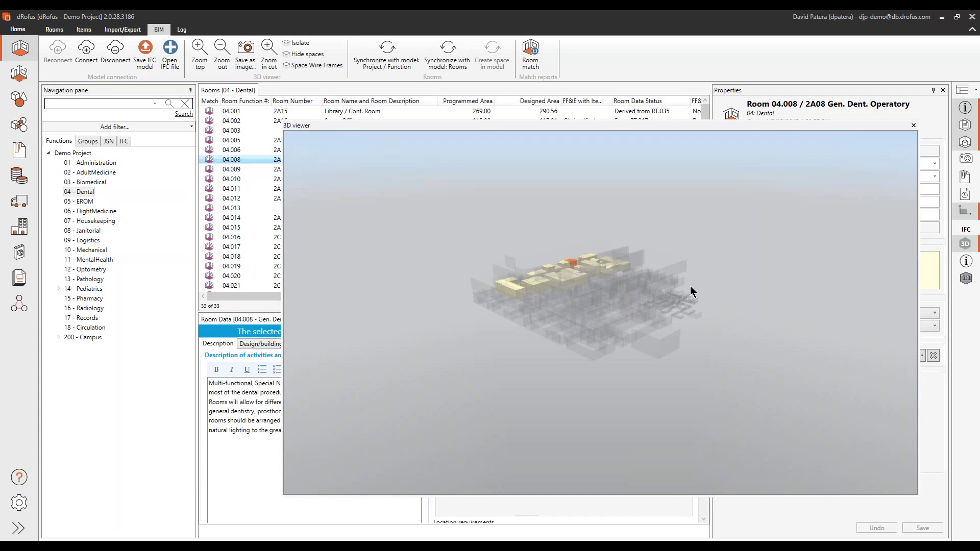
click(243, 159)
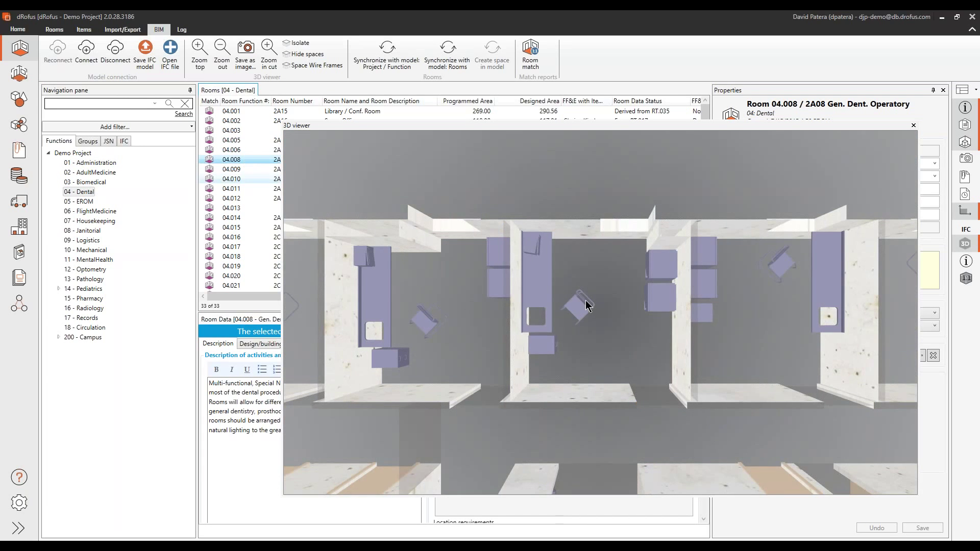
click(586, 303)
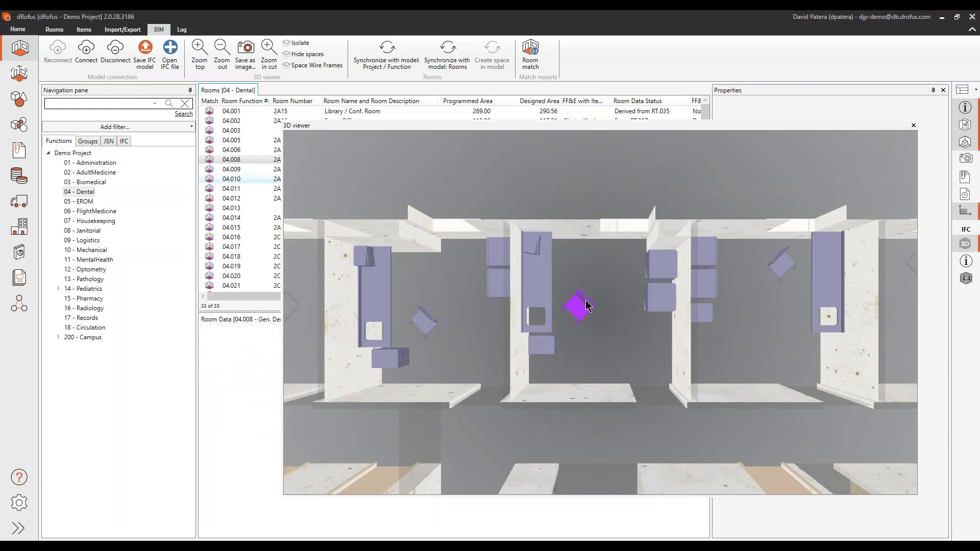
Show the occurrence match list for room 04.008 and dock the 3D viewer as a tab beneath the room list.
drag(546, 122, 506, 86)
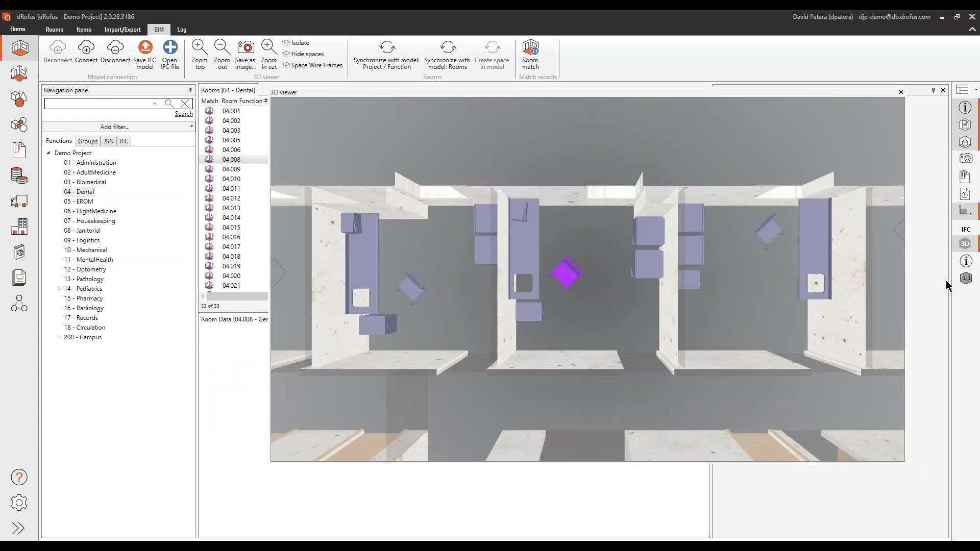
click(967, 280)
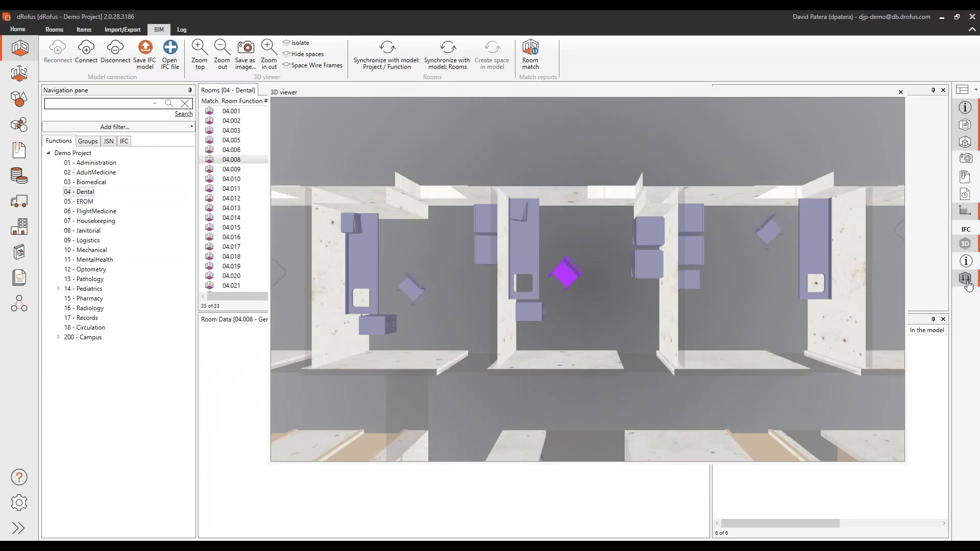
drag(701, 96, 454, 425)
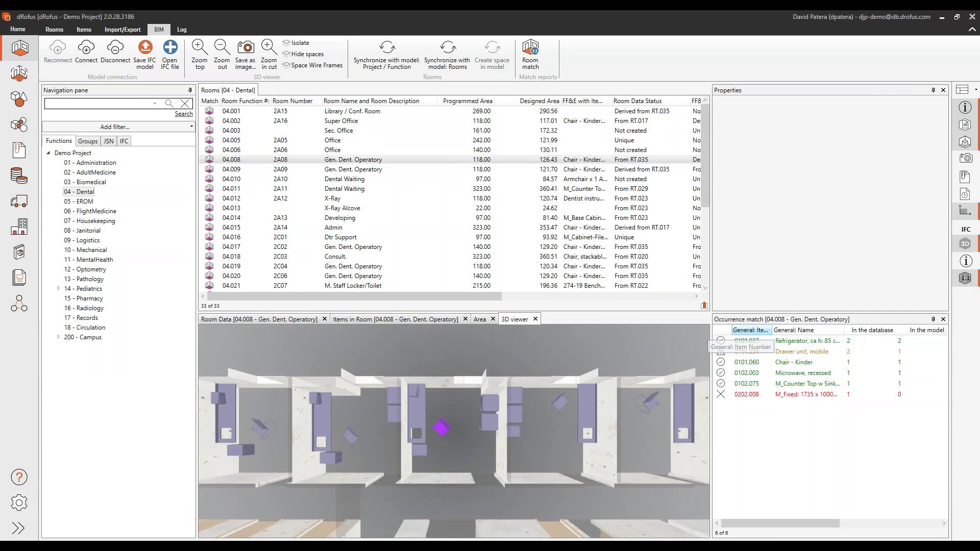
Widen the Item Number column and the occurrence match list to fit the code and status columns.
drag(772, 330, 800, 330)
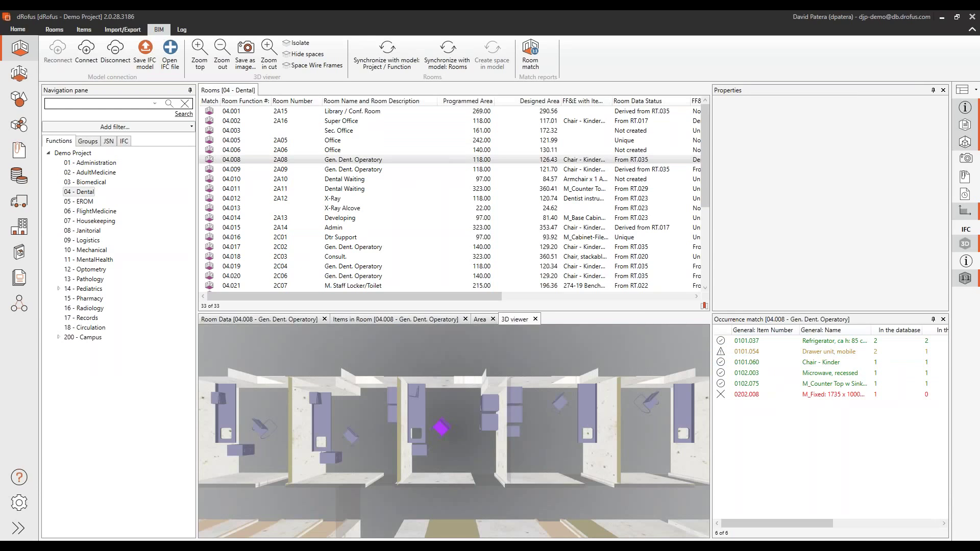
drag(711, 358, 569, 357)
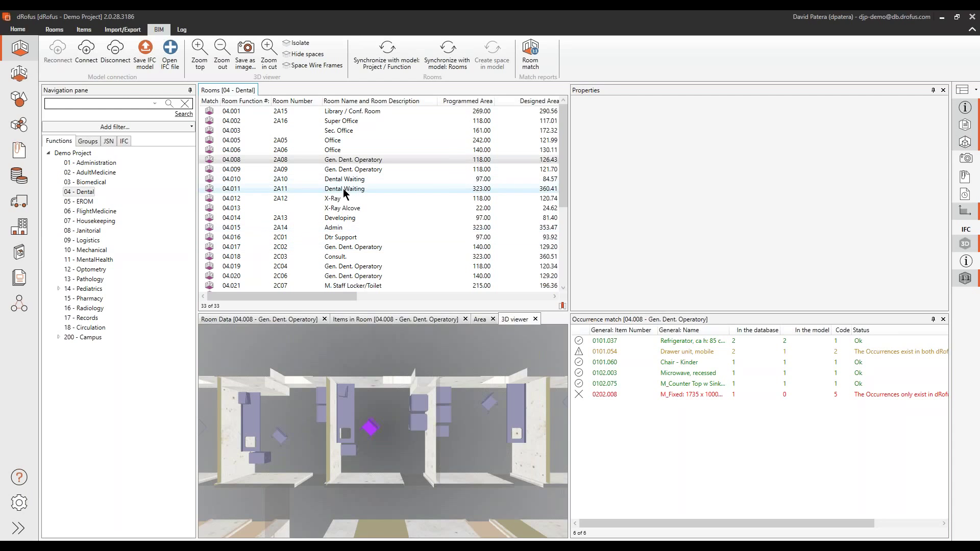
Sort the Dental rooms by room name and list the occurrence matches for all Gen. Dent. Operatory rooms together.
click(367, 99)
click(361, 219)
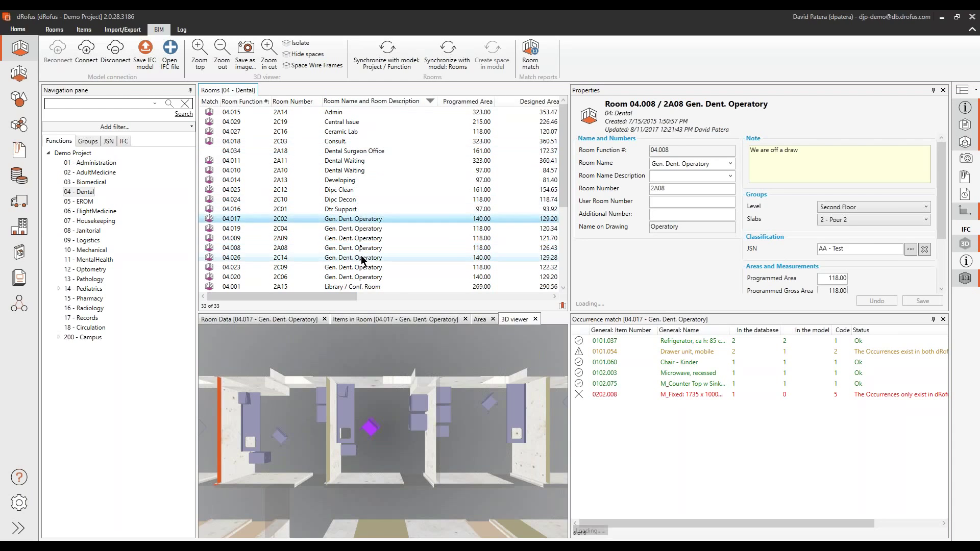
shift+click(346, 278)
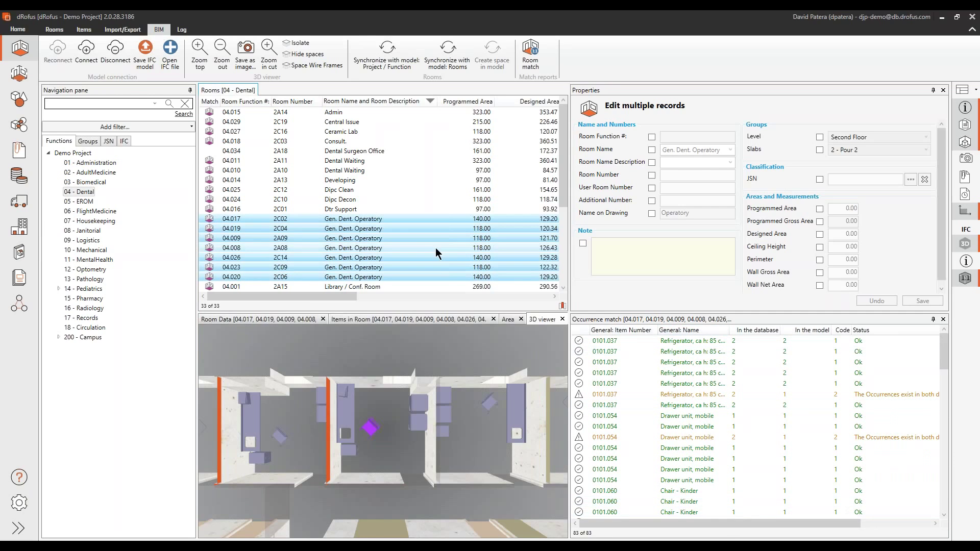
Show the area overview for the whole Demo Project and enlarge its pane to reveal the difference and IfcSpace columns.
click(507, 320)
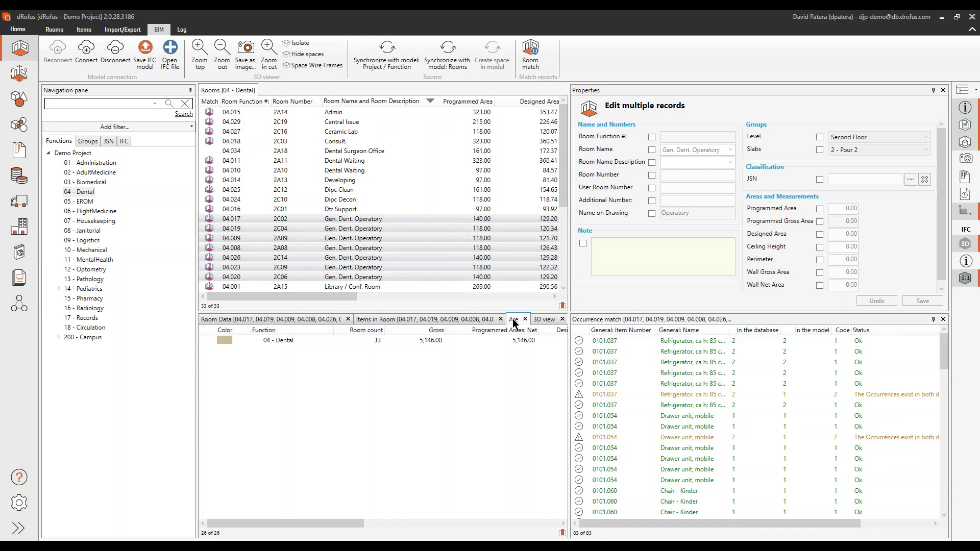
drag(567, 312, 531, 173)
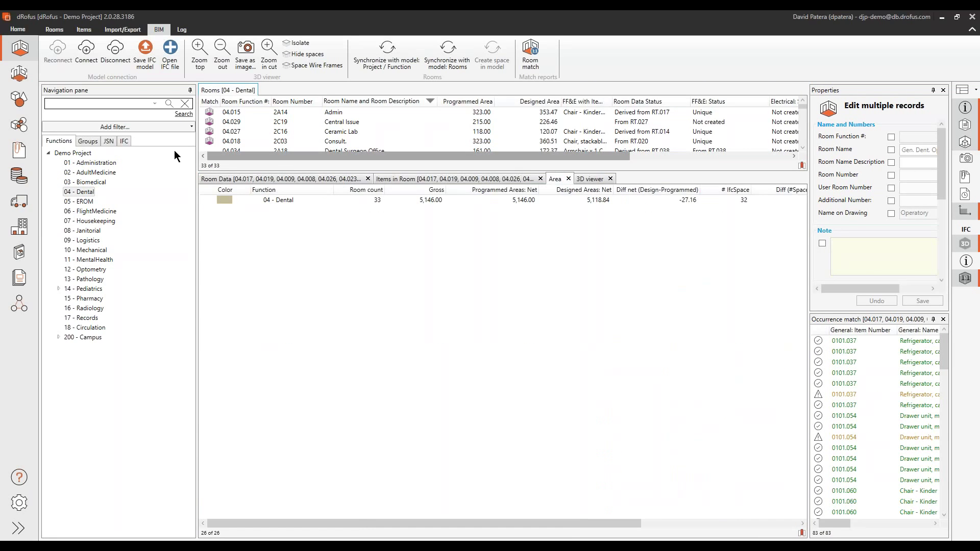
click(61, 153)
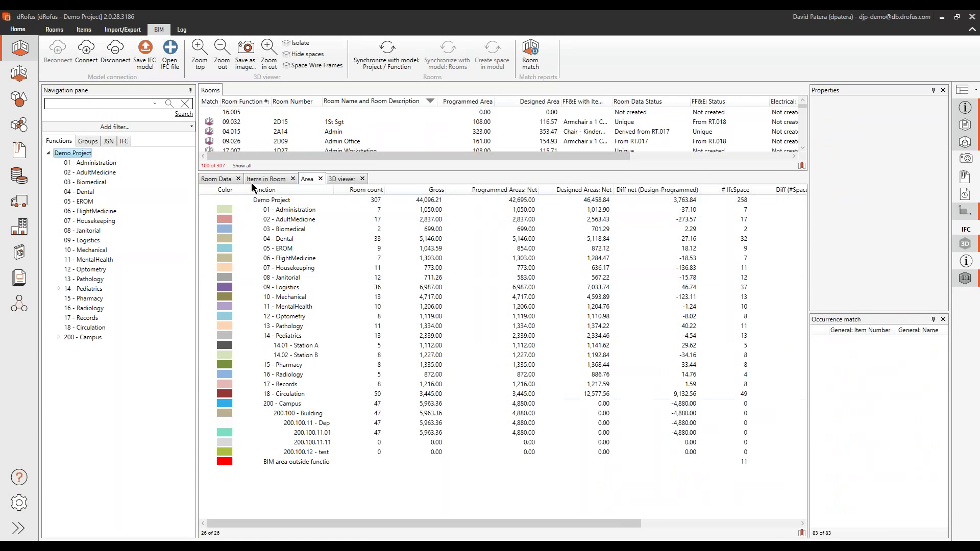
View the whole project in the 3D viewer and return to the area overview.
click(350, 181)
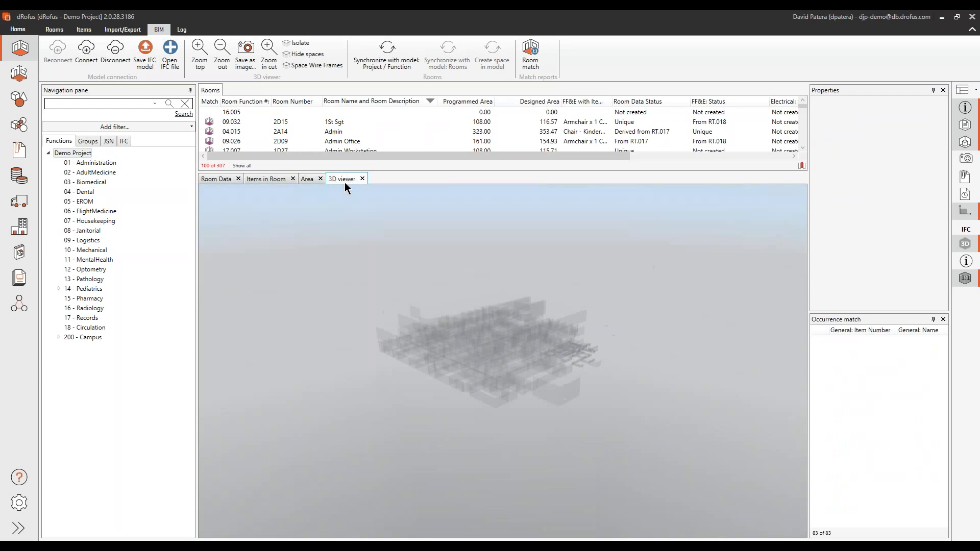
click(271, 181)
click(310, 179)
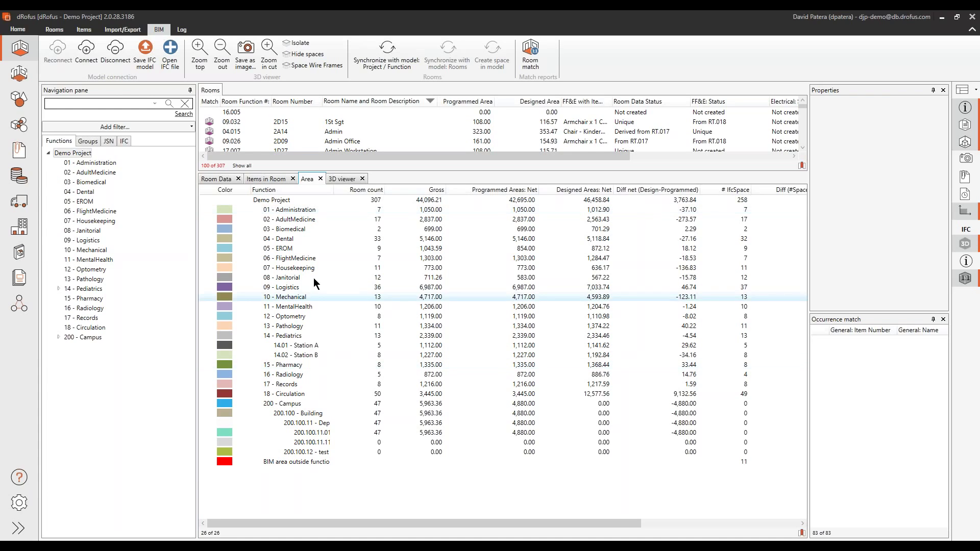
Select the 04 - Dental department in the area overview and resize the panes to enlarge its properties and room list.
click(329, 240)
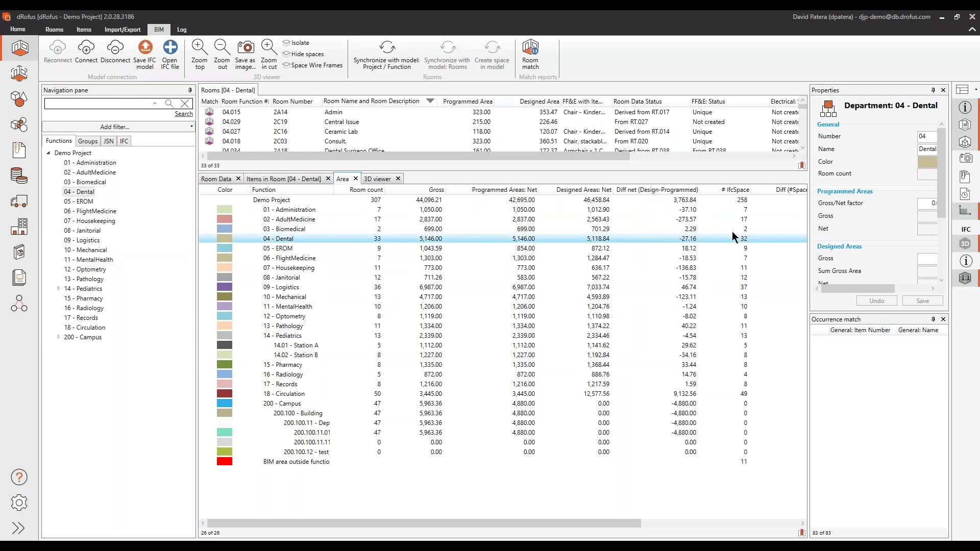
drag(809, 173, 627, 173)
drag(421, 171, 421, 277)
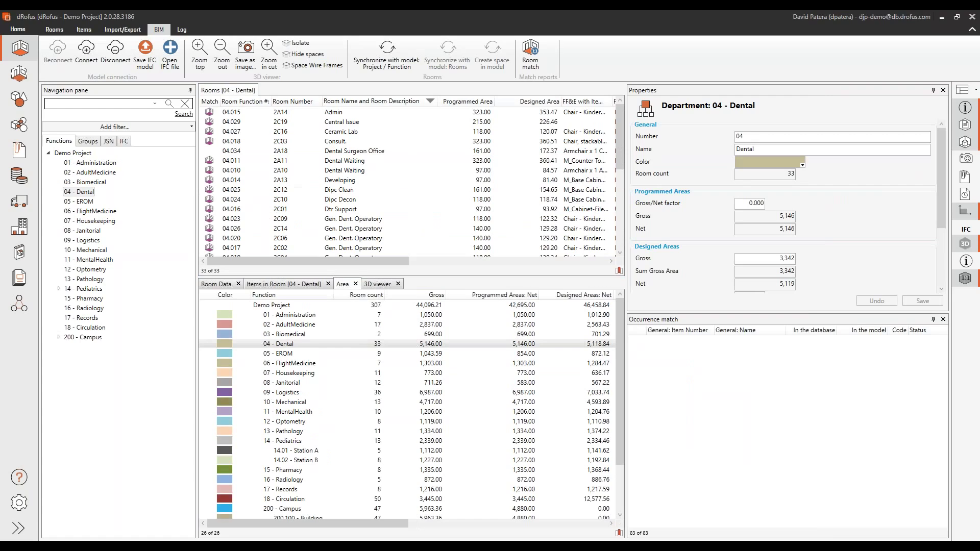